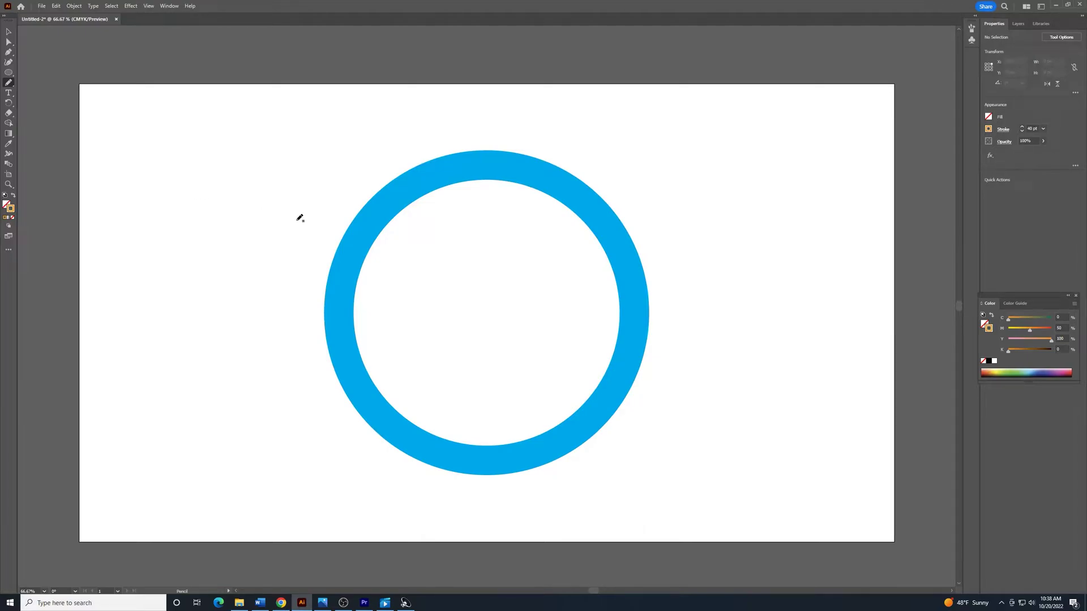
Step: Draw a closed freehand Pencil loop that winds across the cyan ring
mouse_move(285, 214)
left_mouse_down()
mouse_move(432, 264)
mouse_move(550, 252)
mouse_move(424, 486)
mouse_move(250, 242)
left_mouse_up()
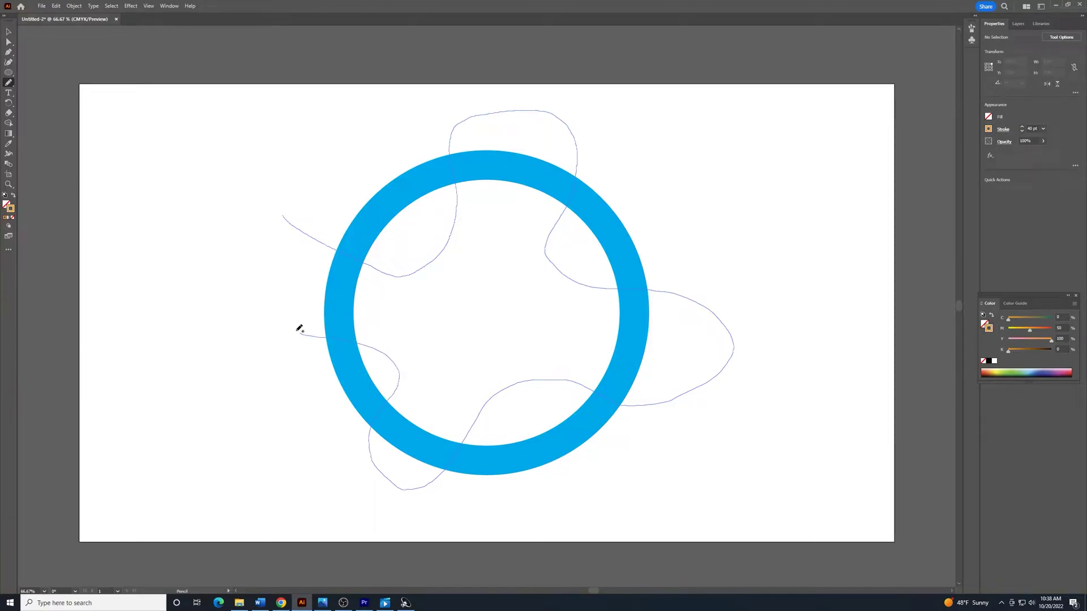
left_click_drag(250, 241, 285, 213)
Step: Marquee-select the orange loop and cyan ring and combine them with Object > Intertwine > Make
left_click(7, 30)
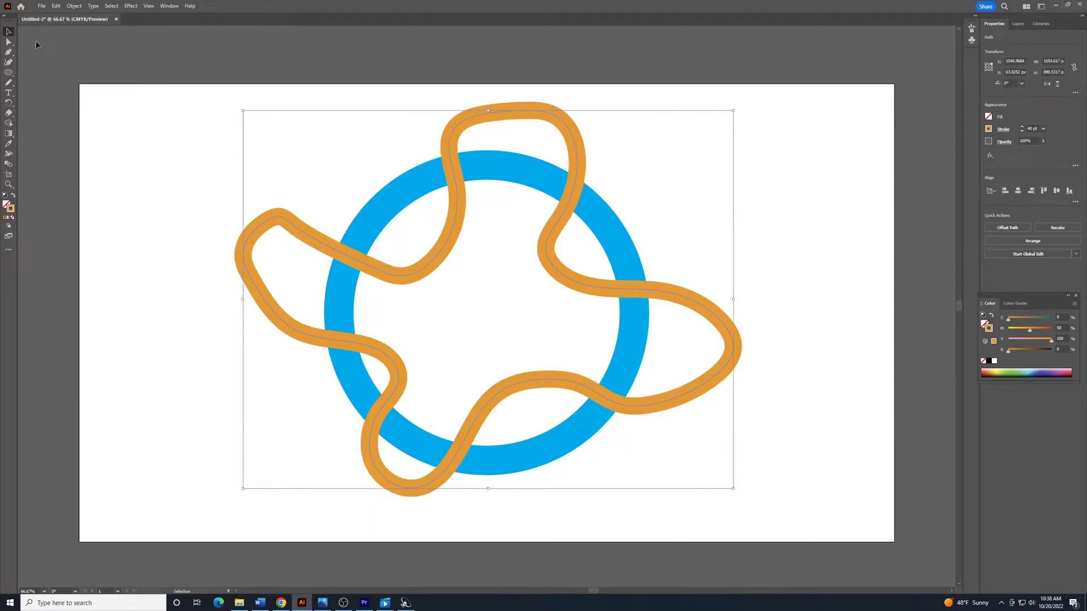
left_click(121, 151)
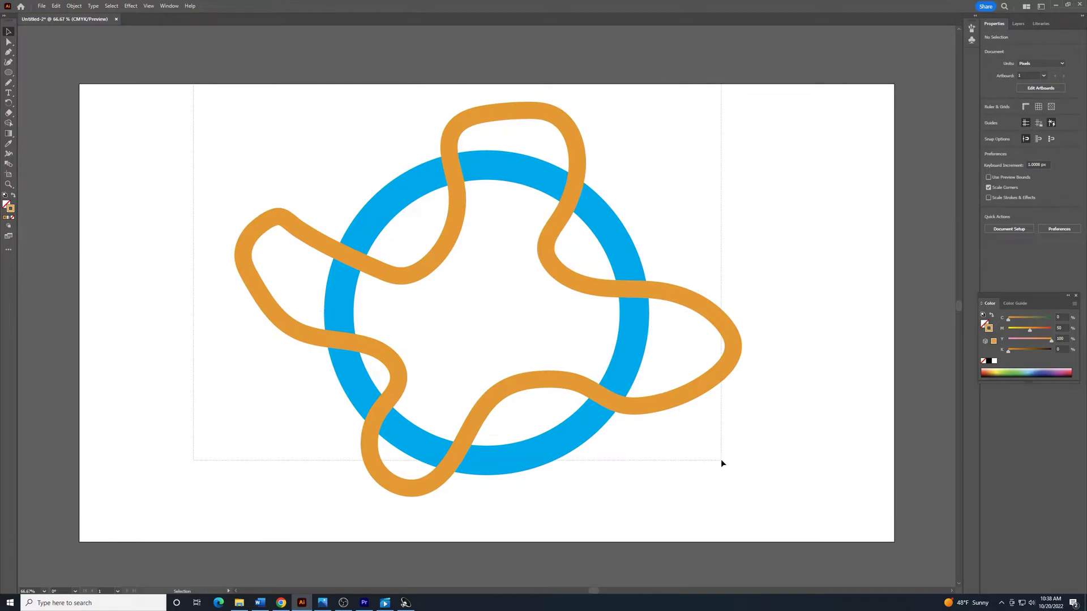
left_click_drag(506, 238, 789, 520)
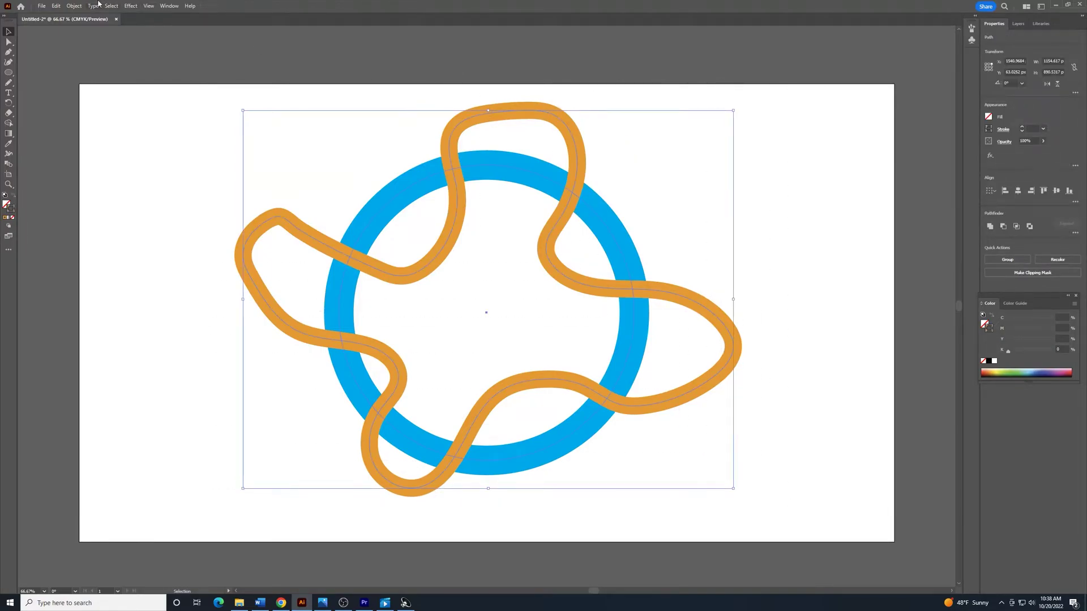
left_click(74, 6)
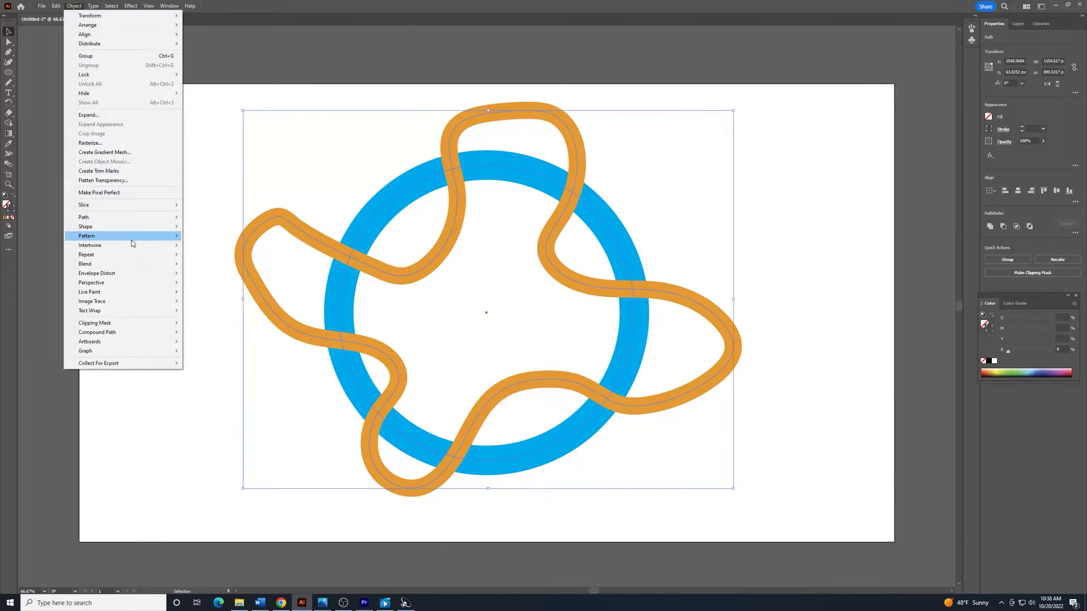
mouse_move(90, 246)
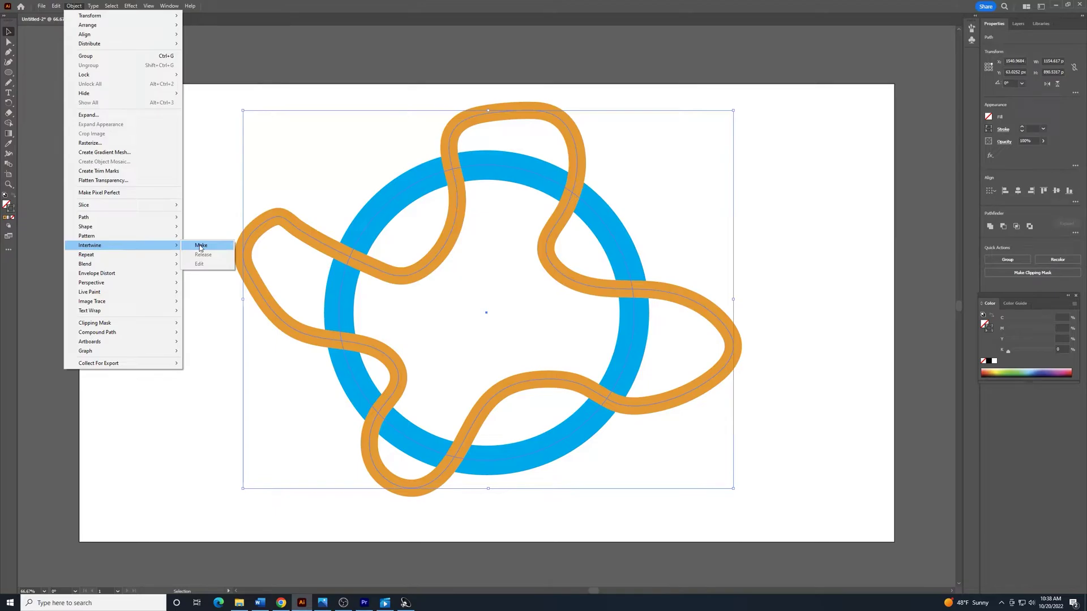
left_click(201, 245)
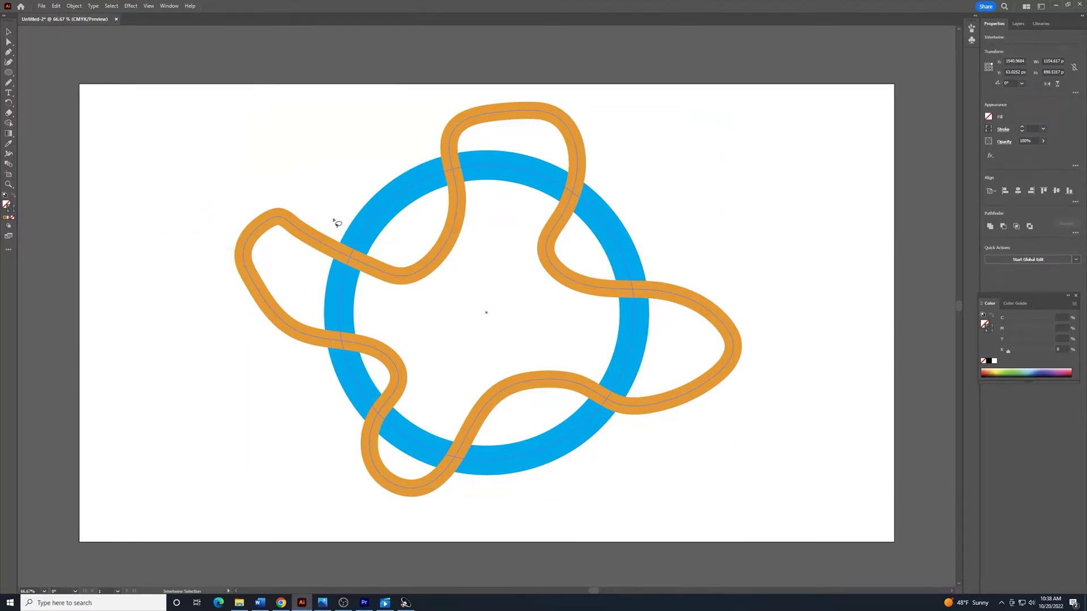
Step: Swap the stacking order at the upper-left, upper-right, lower-right and lower-left crossings
mouse_move(336, 223)
left_mouse_down()
mouse_move(393, 250)
mouse_move(338, 225)
left_mouse_up()
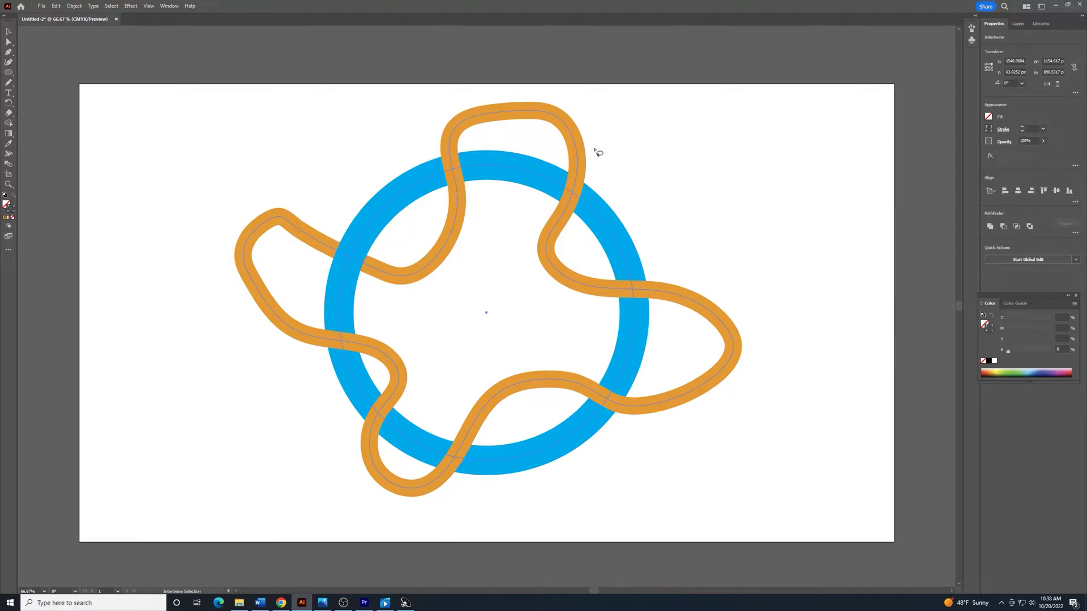
mouse_move(601, 168)
left_mouse_down()
mouse_move(573, 229)
mouse_move(614, 178)
left_mouse_up()
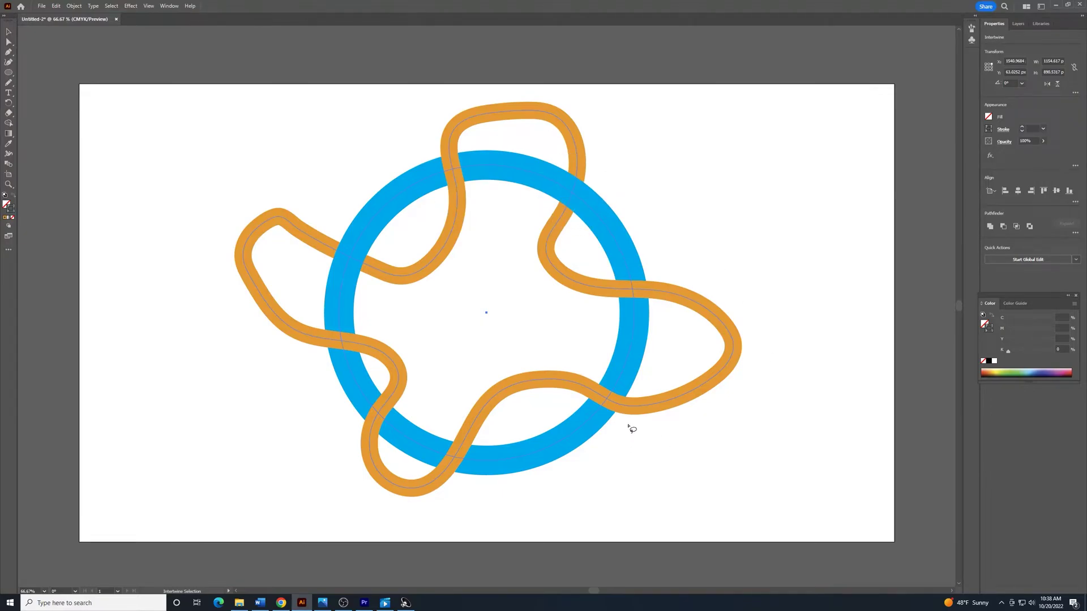
mouse_move(631, 425)
left_mouse_down()
mouse_move(643, 408)
mouse_move(630, 436)
left_mouse_up()
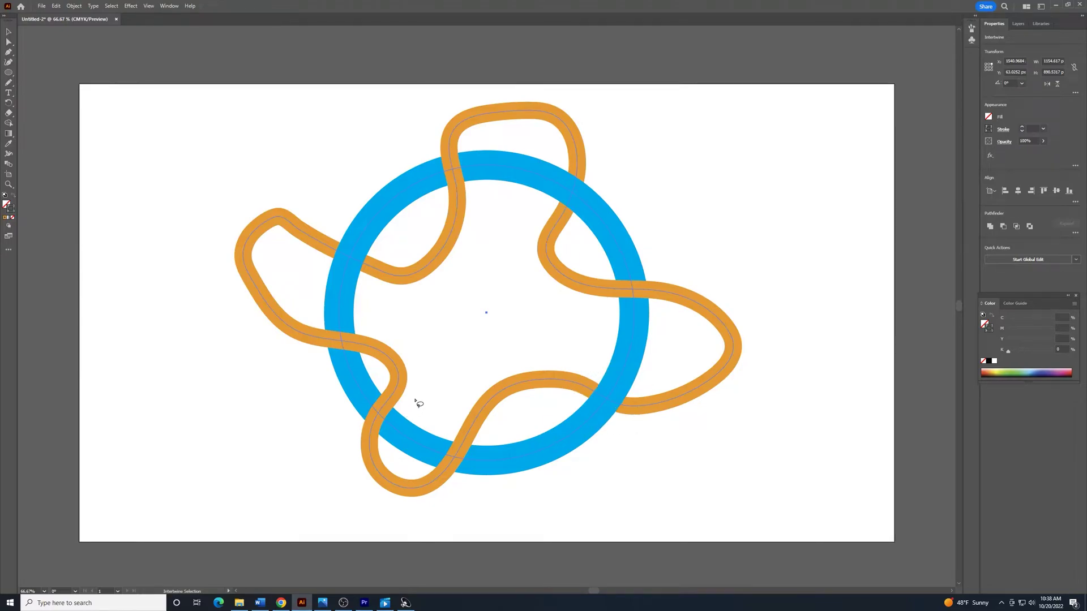
left_click_drag(395, 391, 424, 411)
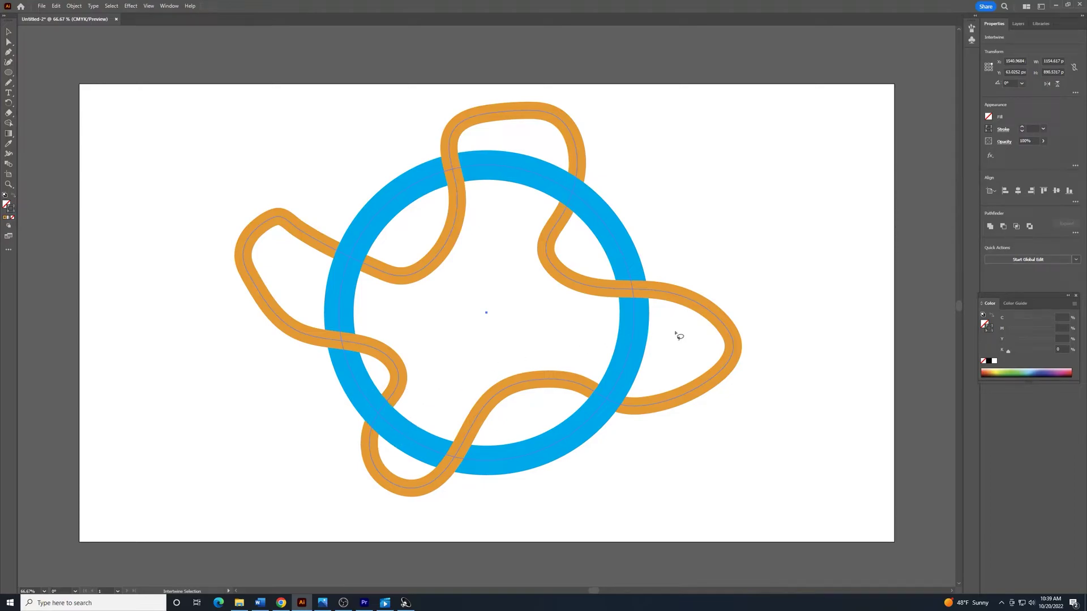
left_click(9, 32)
Step: Change the loop's stroke from orange to dark blue in Properties, then deselect it
left_click(9, 40)
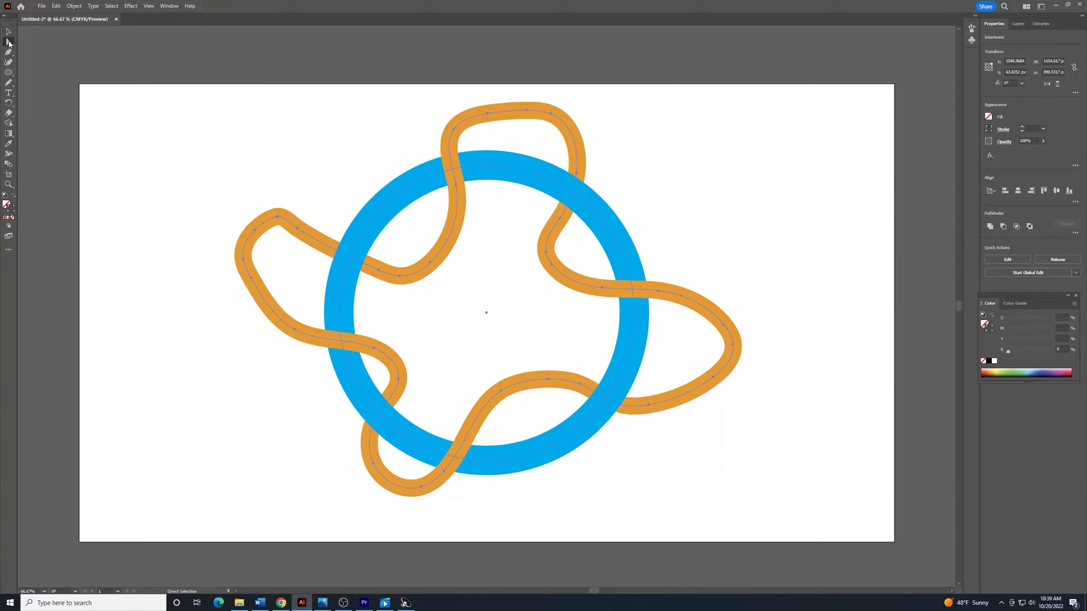
left_click(263, 229)
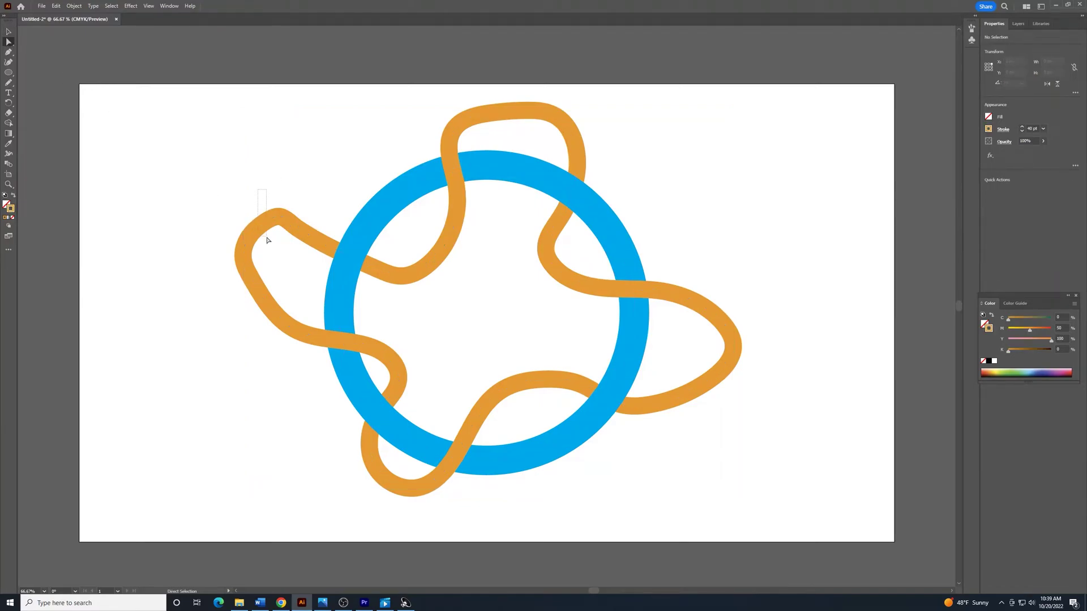
left_click(988, 129)
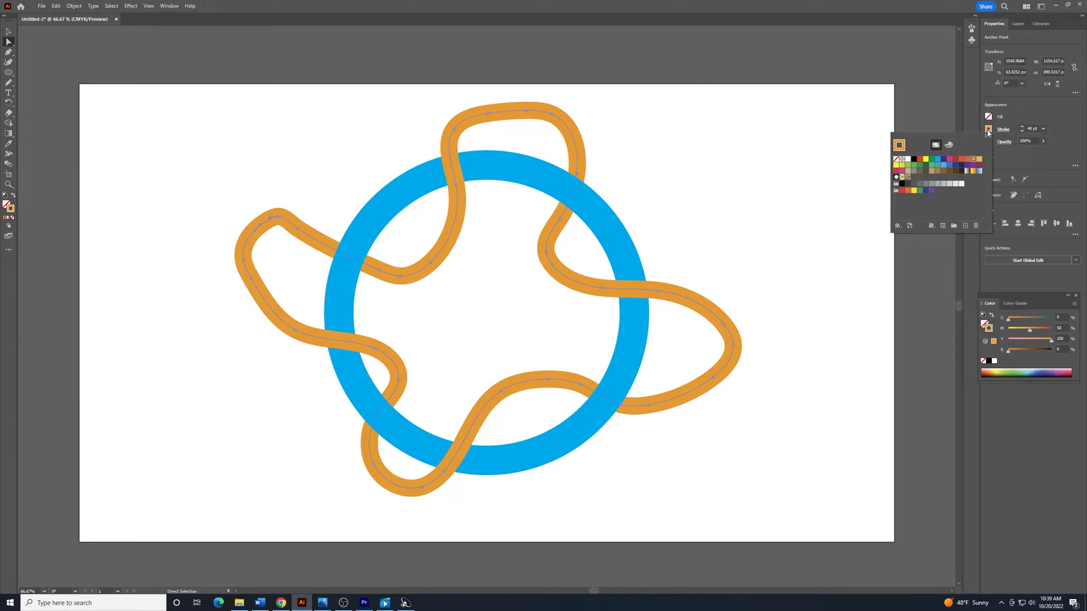
left_click(947, 159)
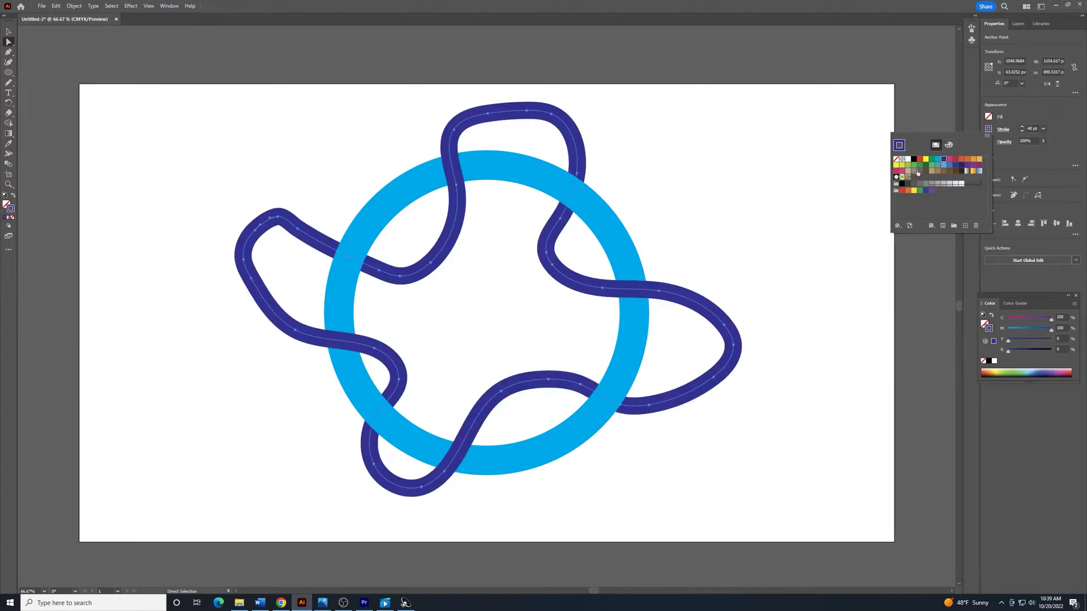
left_click(10, 42)
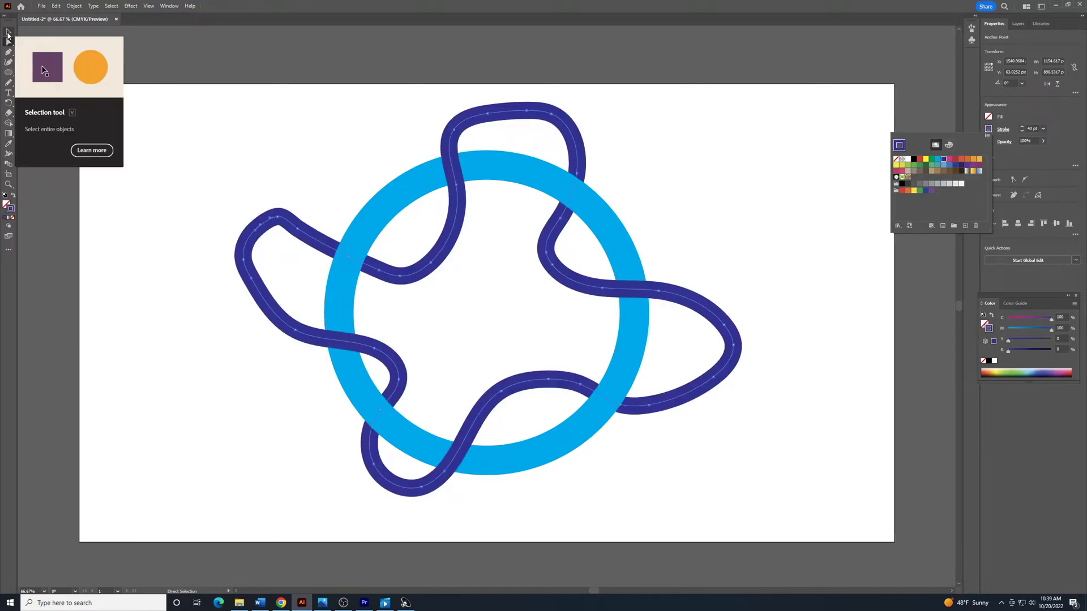
left_click(296, 165)
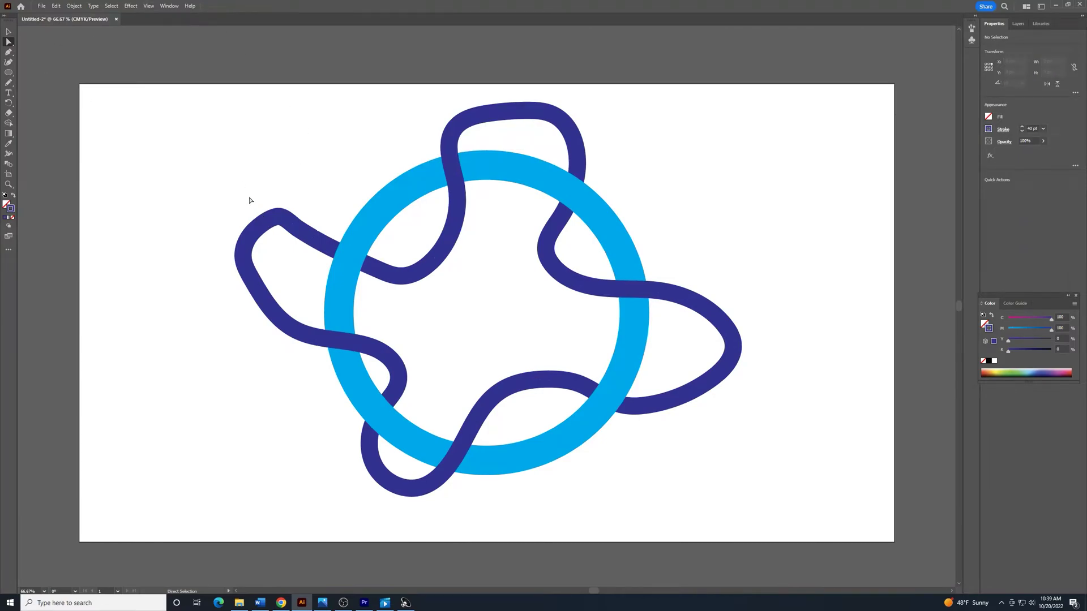
Step: Select all of the intertwined artwork and scale it down from a corner handle
left_click(284, 245)
left_click(9, 32)
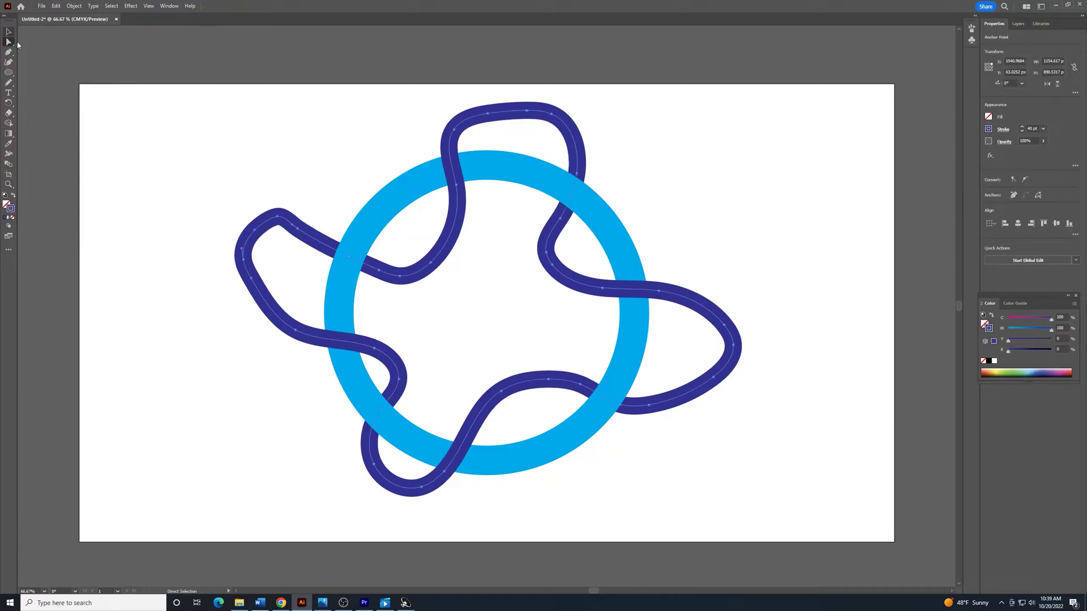
key("ctrl+a")
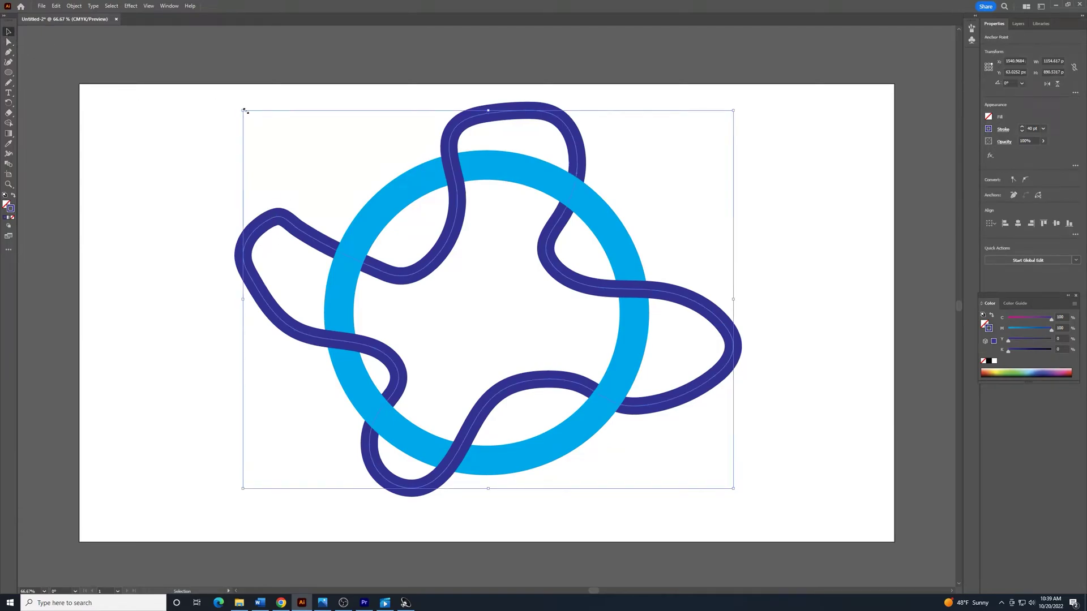
mouse_move(244, 112)
left_mouse_down()
mouse_move(176, 90)
mouse_move(245, 122)
left_mouse_up()
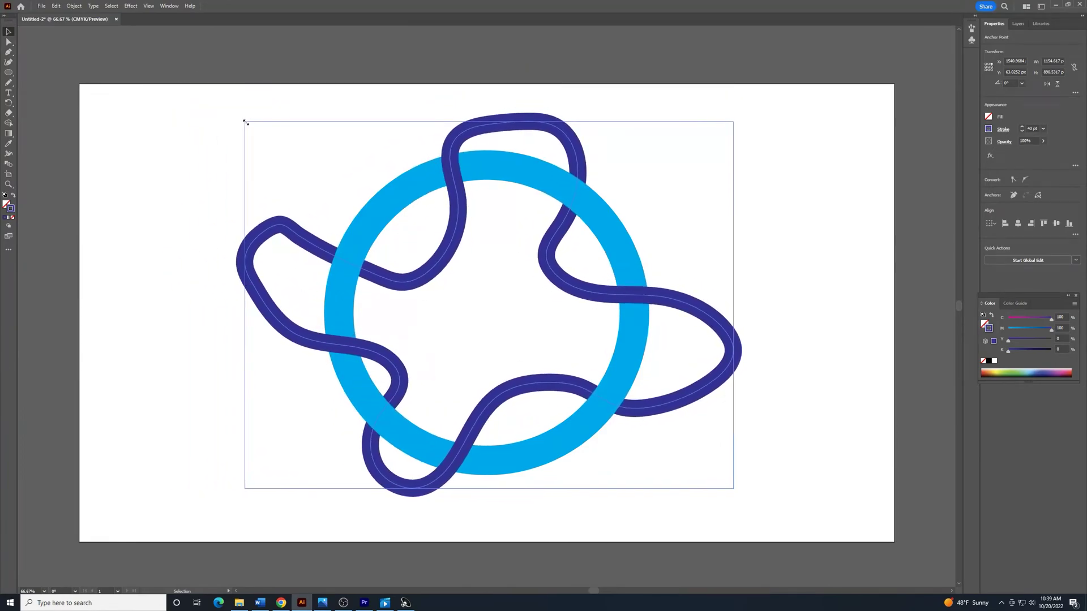
left_click_drag(779, 173, 483, 379)
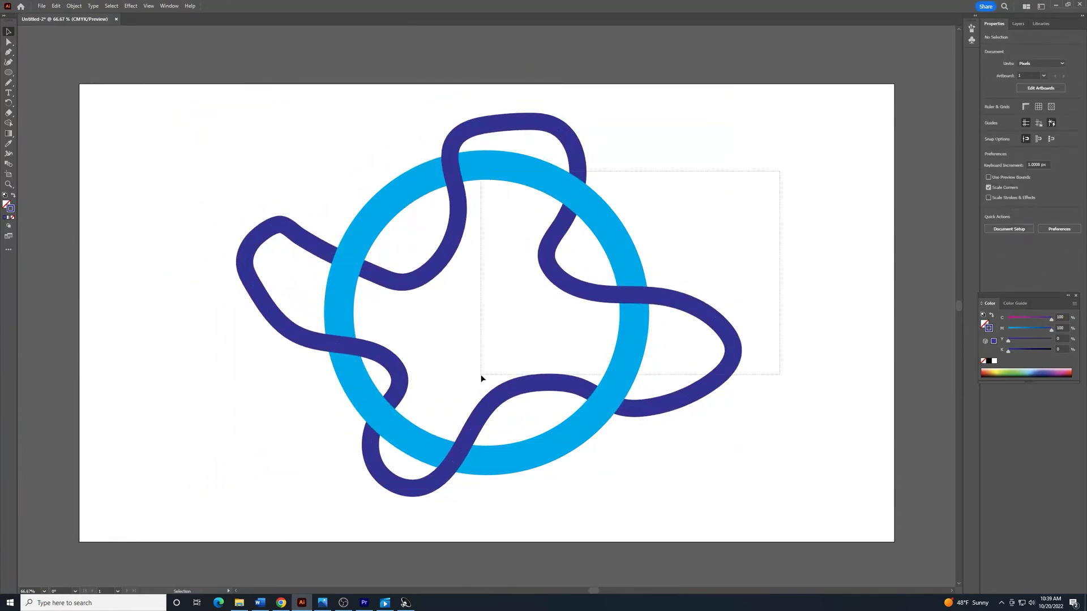
left_click_drag(735, 122, 582, 236)
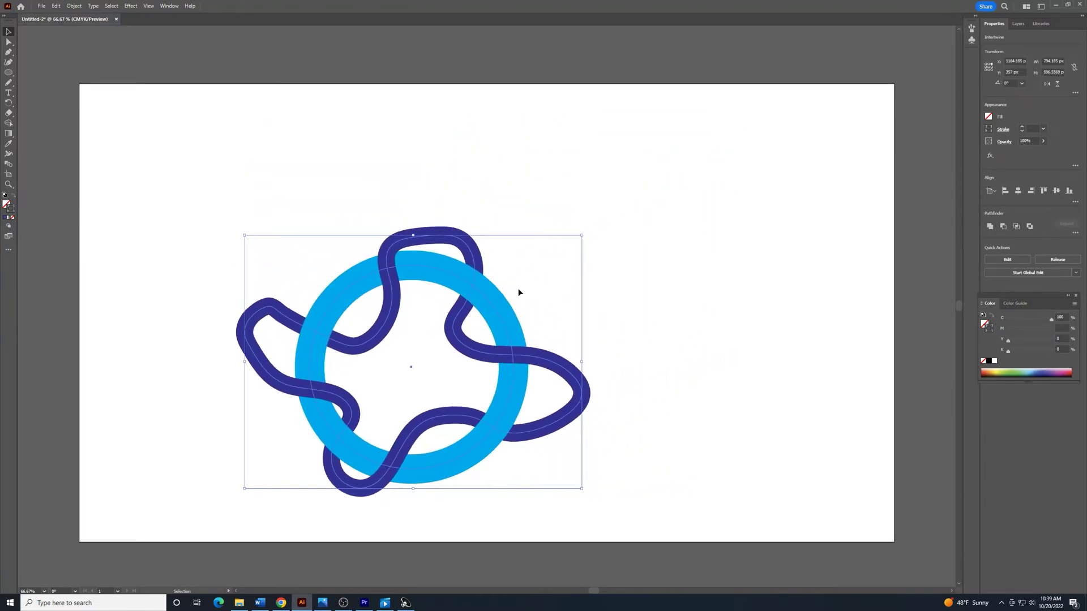
Step: Move the artwork up toward the page centre, tilt it, and deselect
left_click_drag(495, 309, 576, 252)
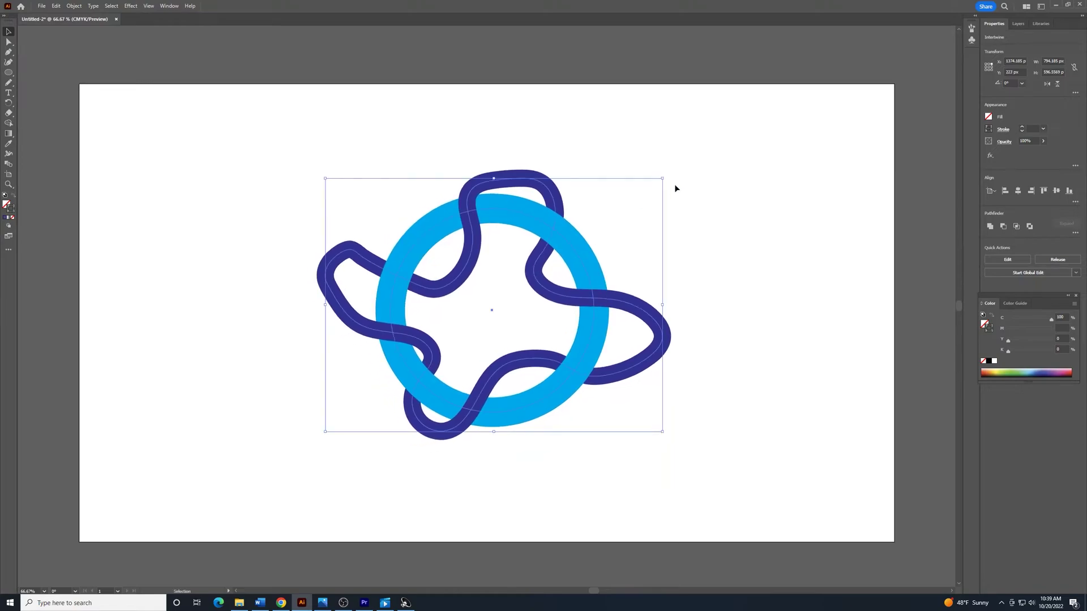
left_click_drag(669, 178, 680, 182)
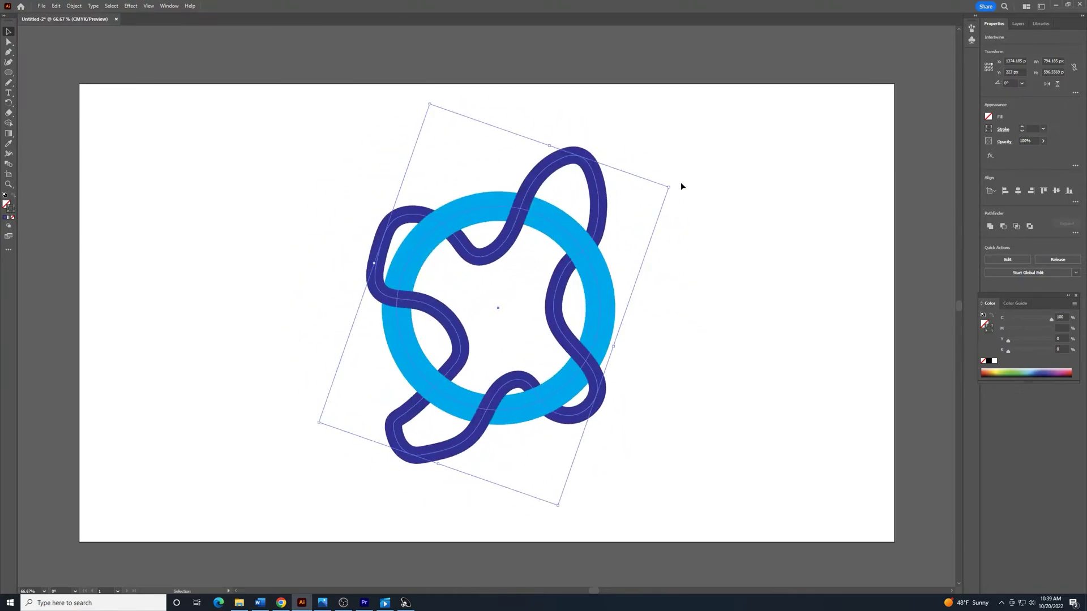
left_click(719, 187)
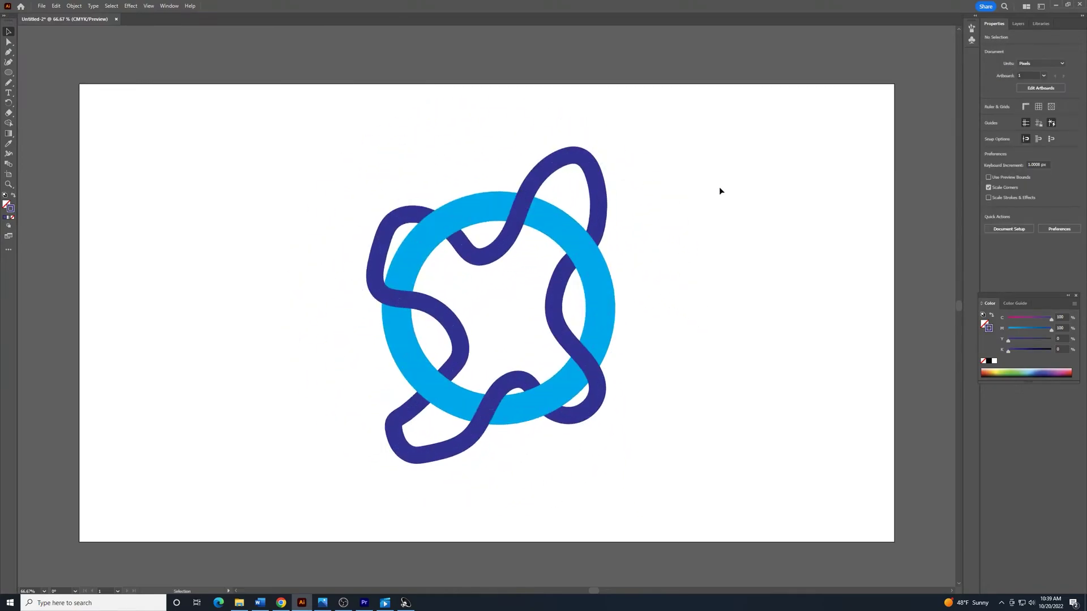